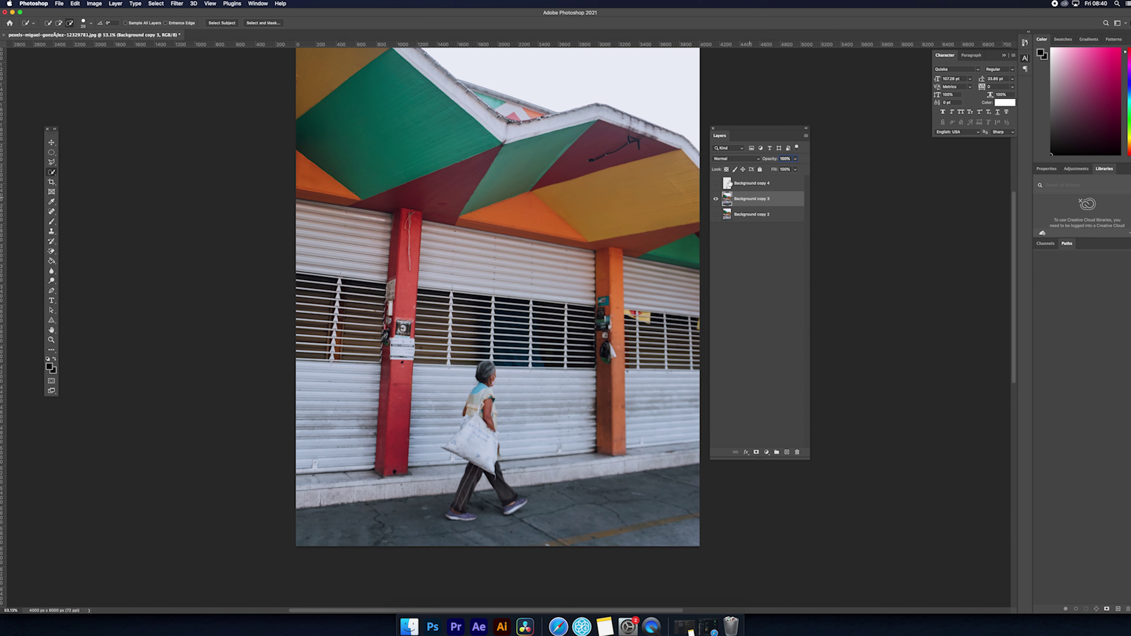
Toggle Background copy 4's visibility to compare the photo with and without the woman.
left_click(716, 184)
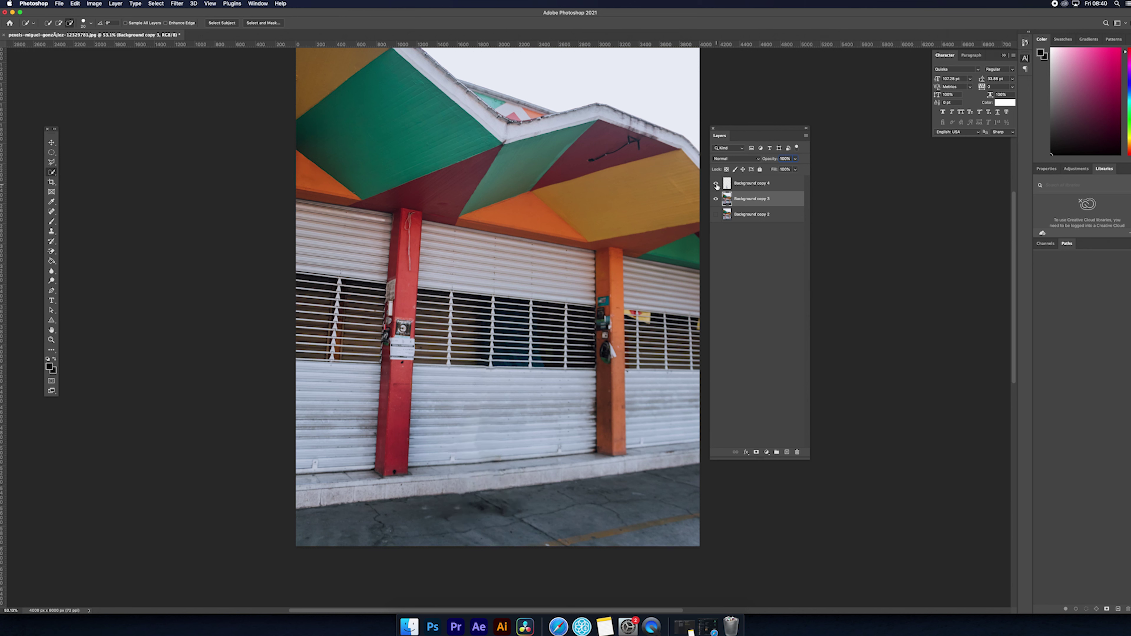
left_click(716, 184)
left_click(716, 184)
left_click(716, 183)
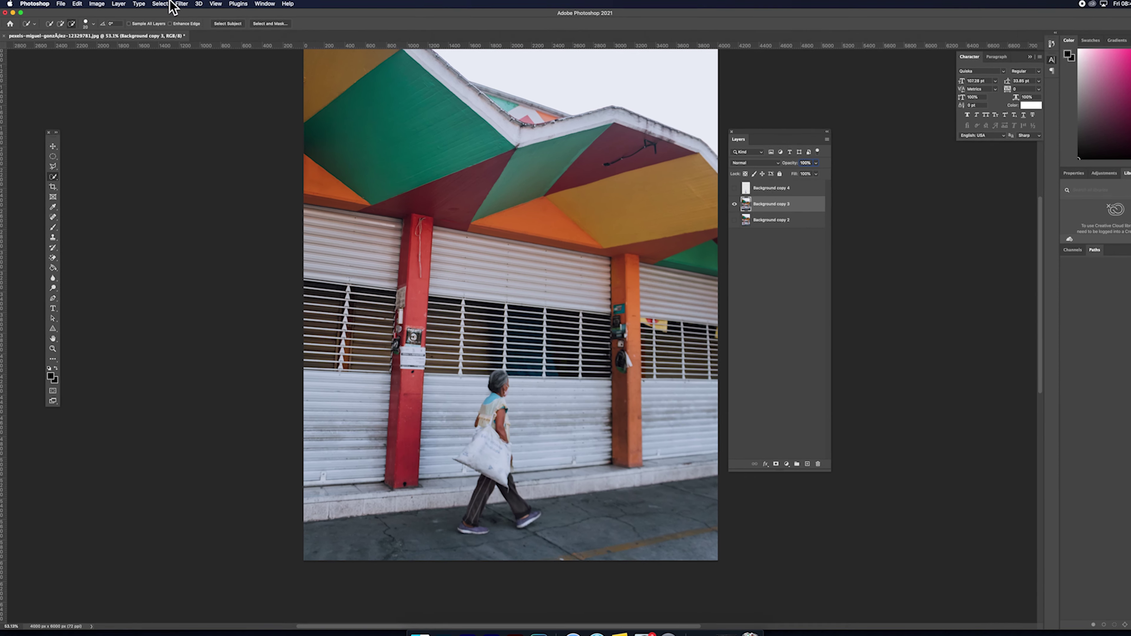
left_click(156, 4)
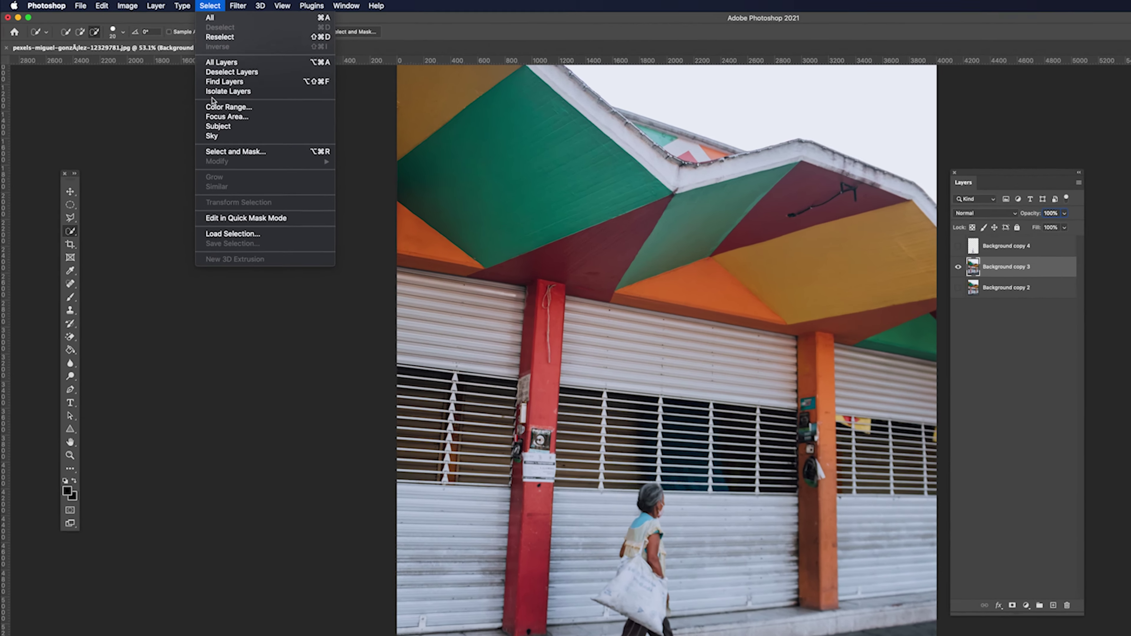
Select the walking woman with Select > Subject and zoom in to inspect her outline.
left_click(234, 125)
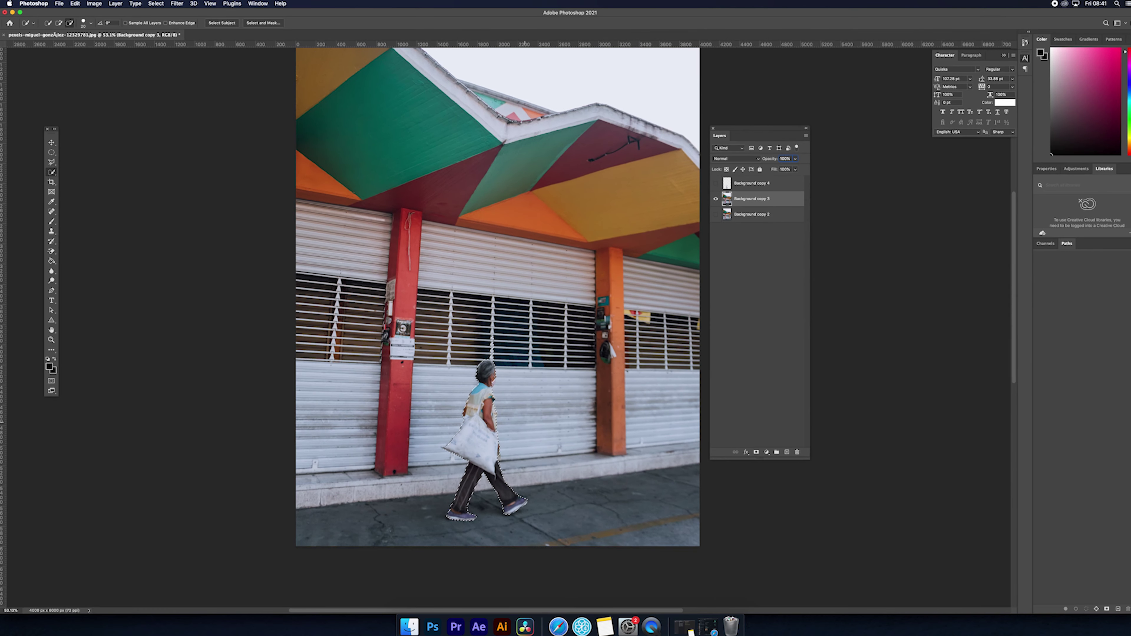
scroll(509, 413, "up", 5)
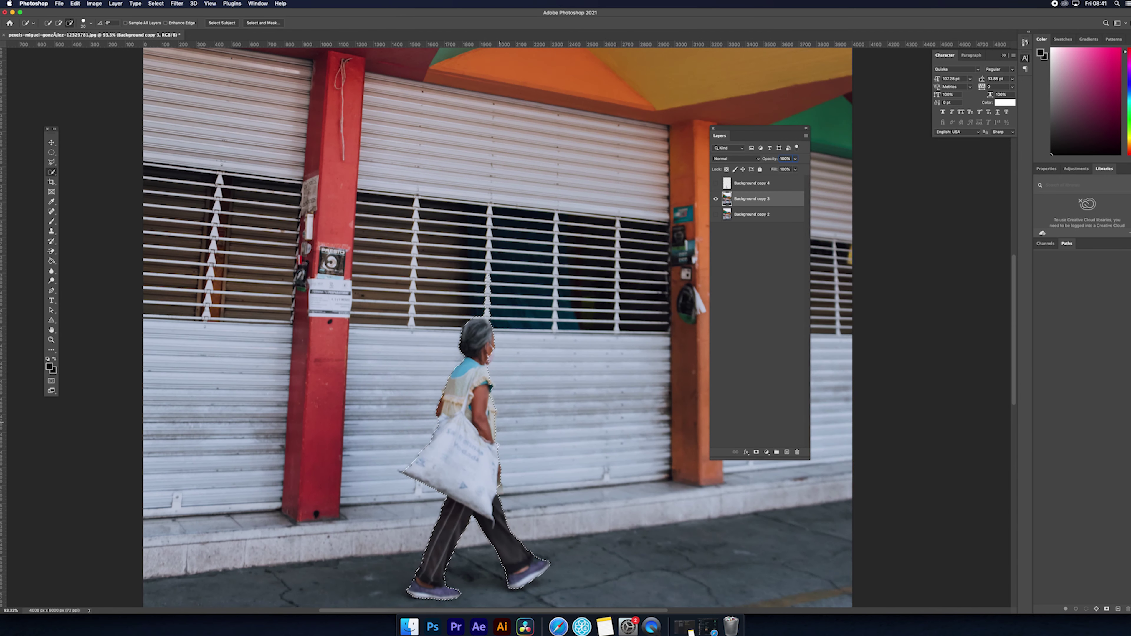
left_click_drag(509, 413, 519, 302)
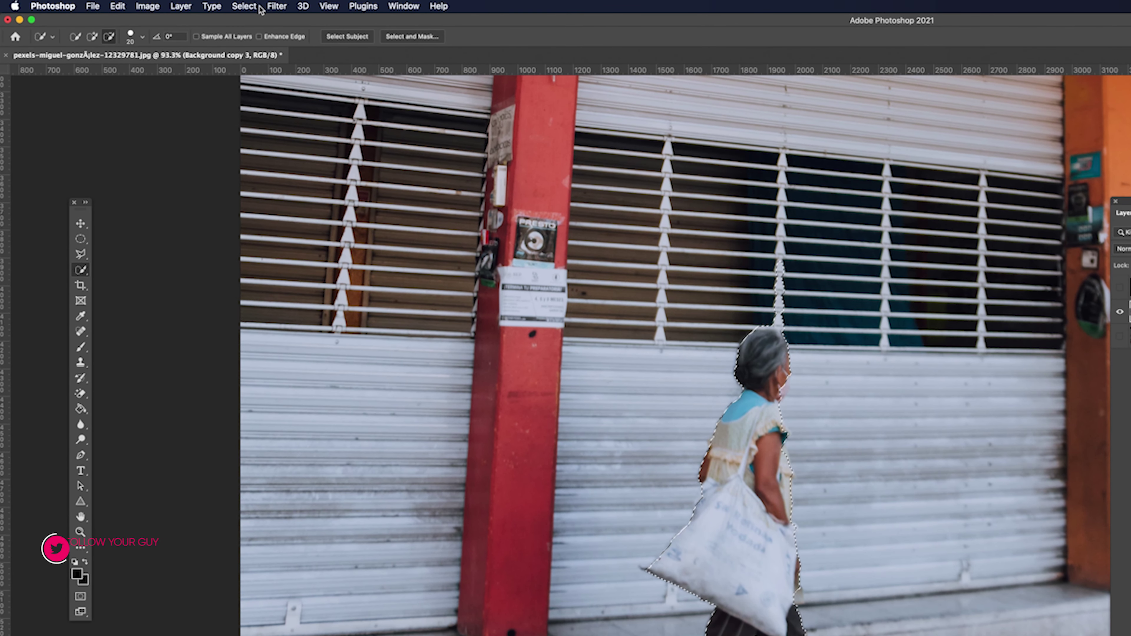
left_click(257, 6)
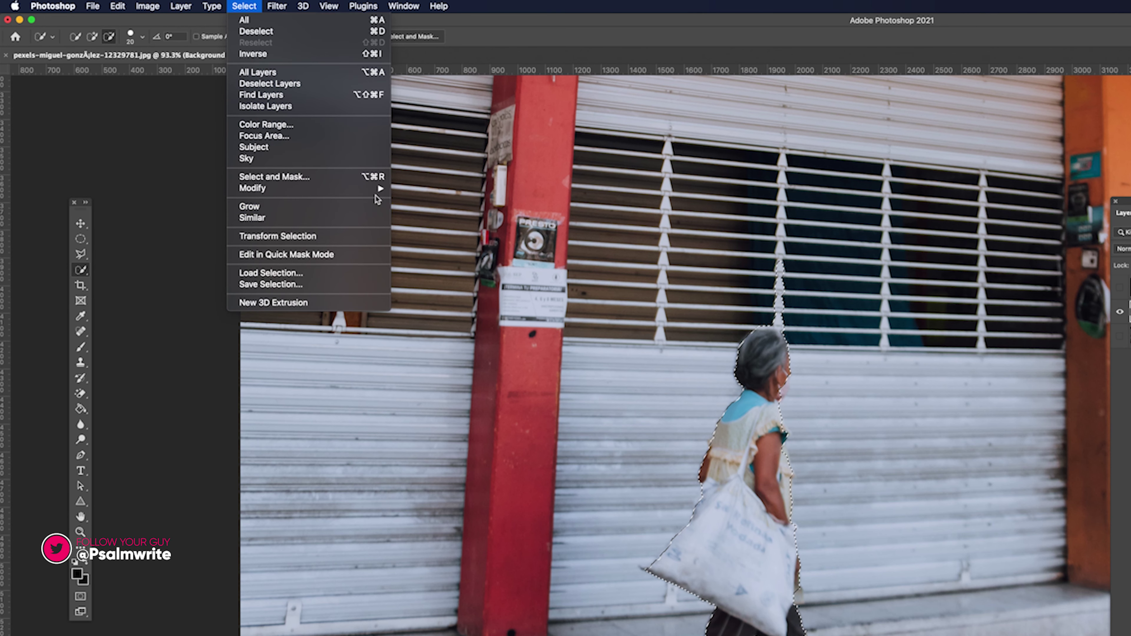
Expand the selection around the woman by 20 pixels with Select > Modify > Expand.
mouse_move(378, 188)
left_click(409, 211)
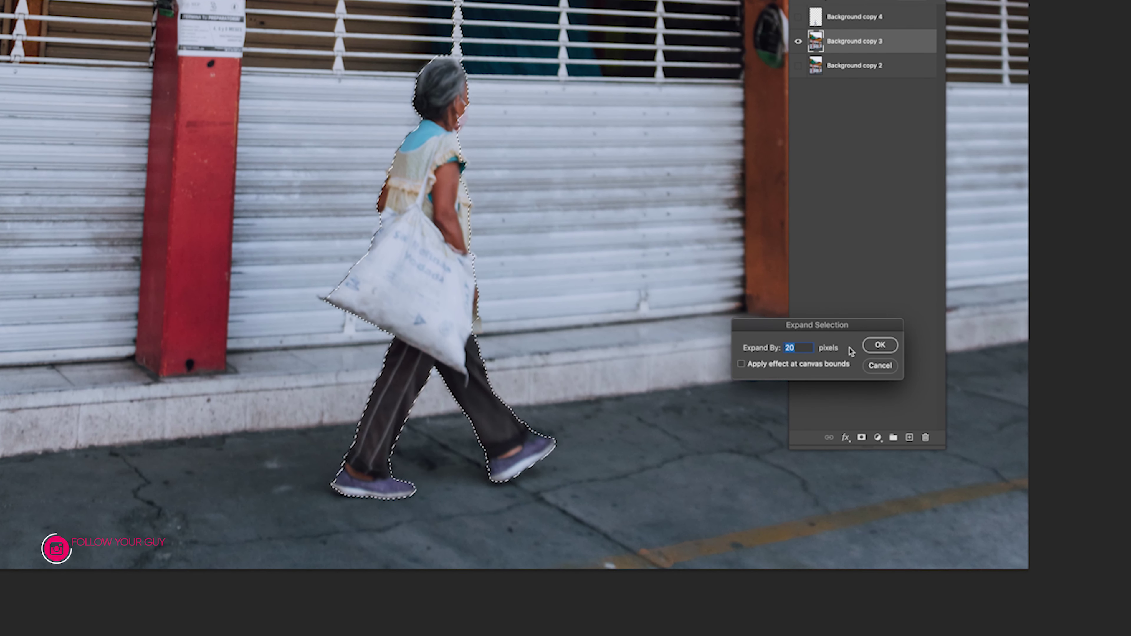
left_click(880, 345)
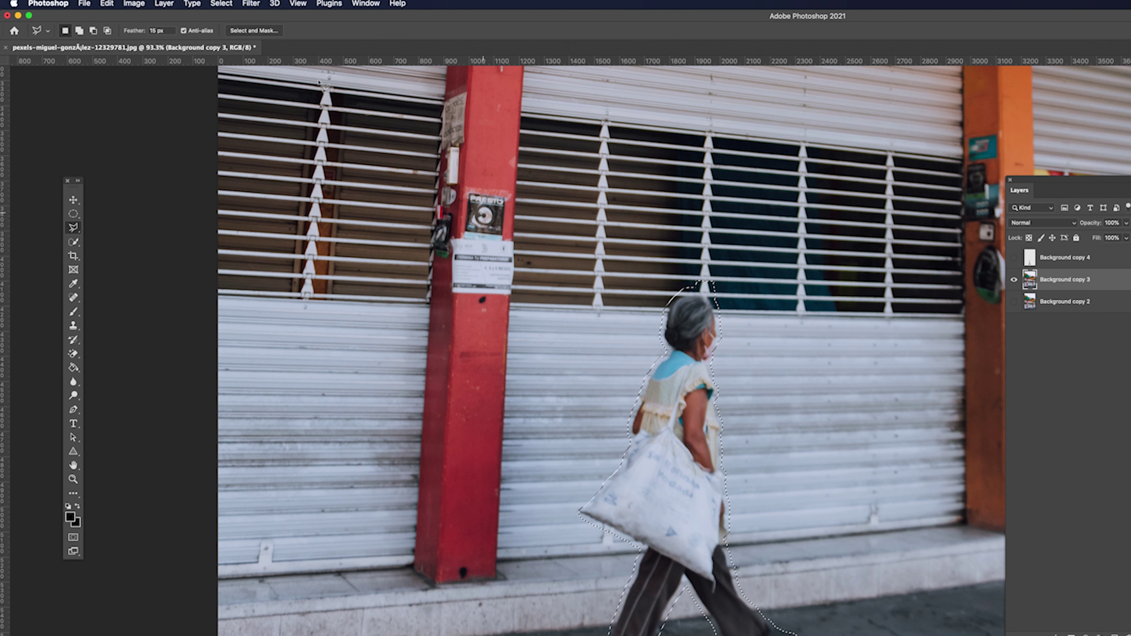
Set the feather of the expanded selection to 15 px in the options bar.
left_click(170, 30)
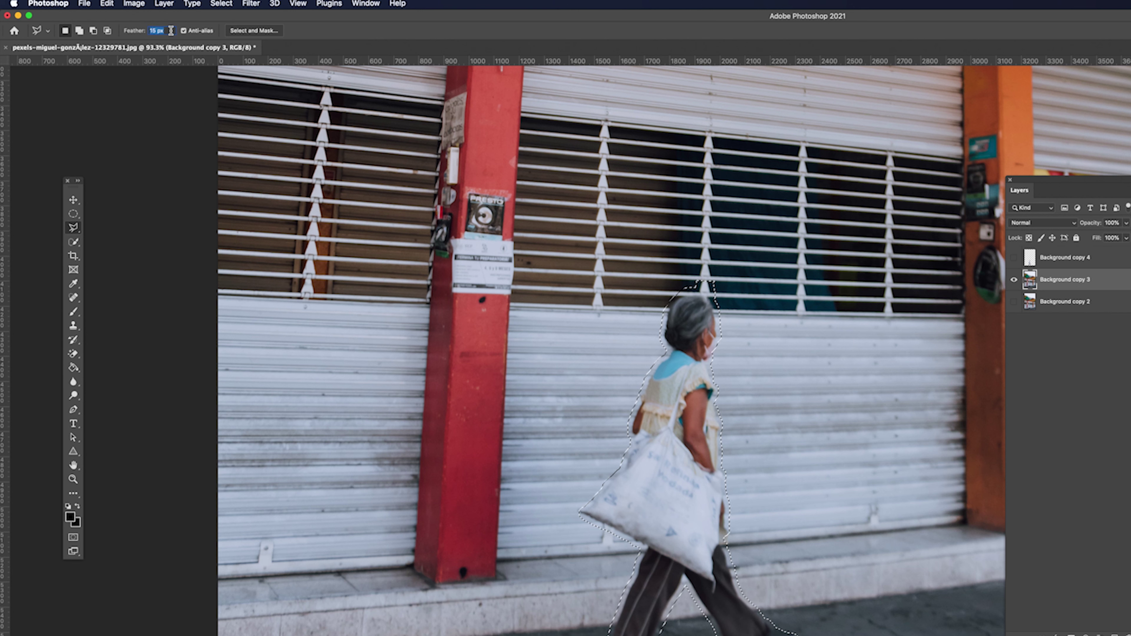
key("Return")
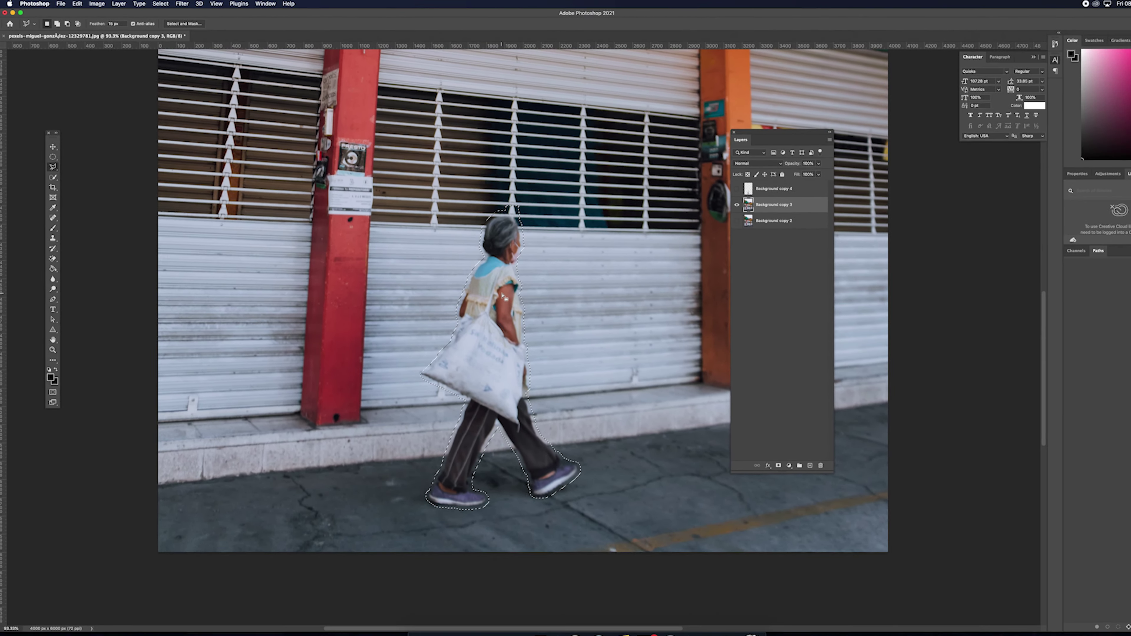
right_click(561, 326)
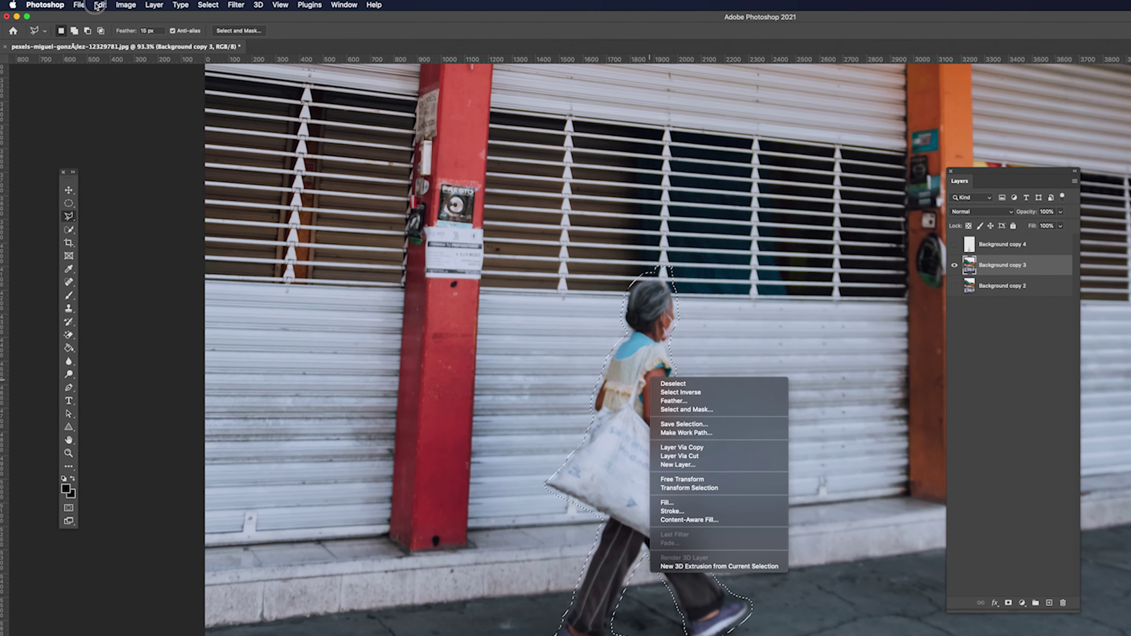
left_click(99, 5)
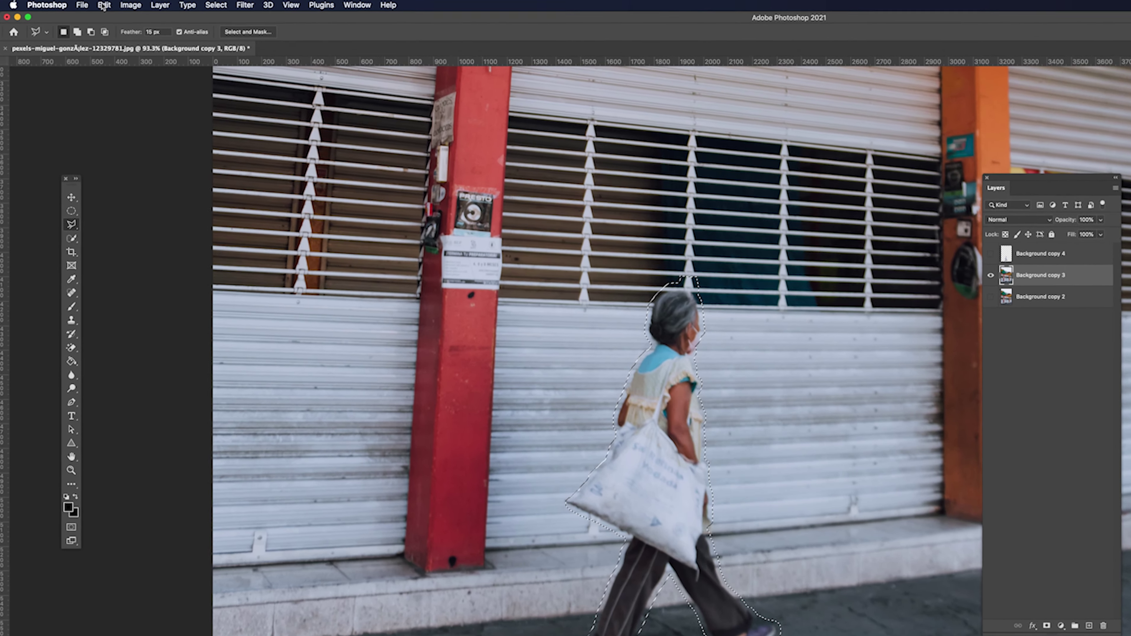
left_click(99, 5)
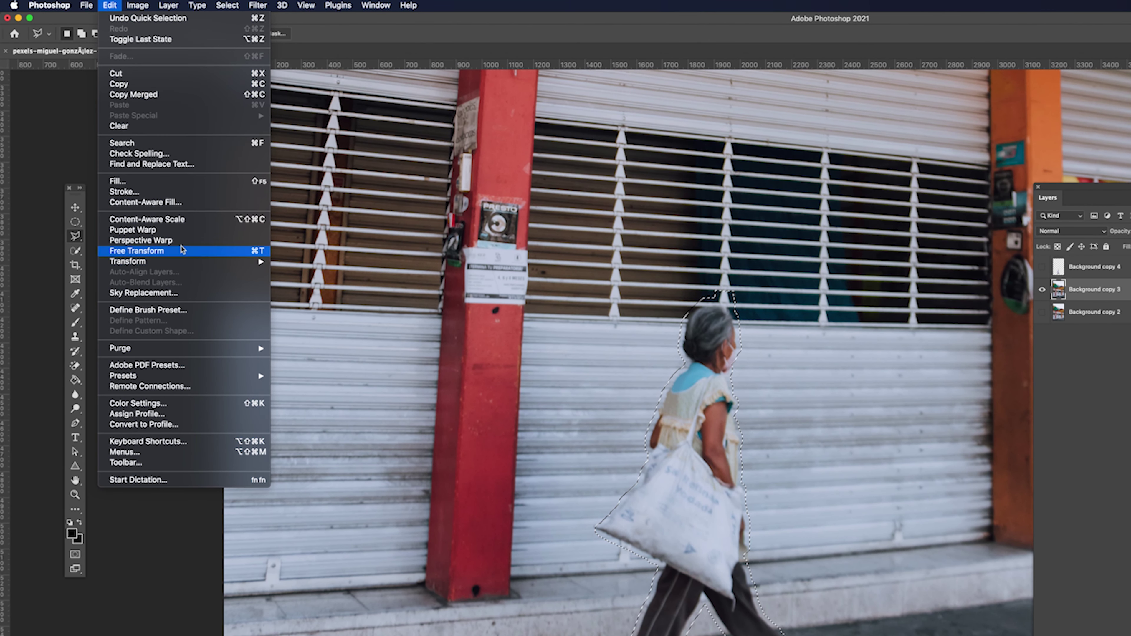
Apply Content-Aware Fill over the woman with output set to New Layer.
left_click(175, 203)
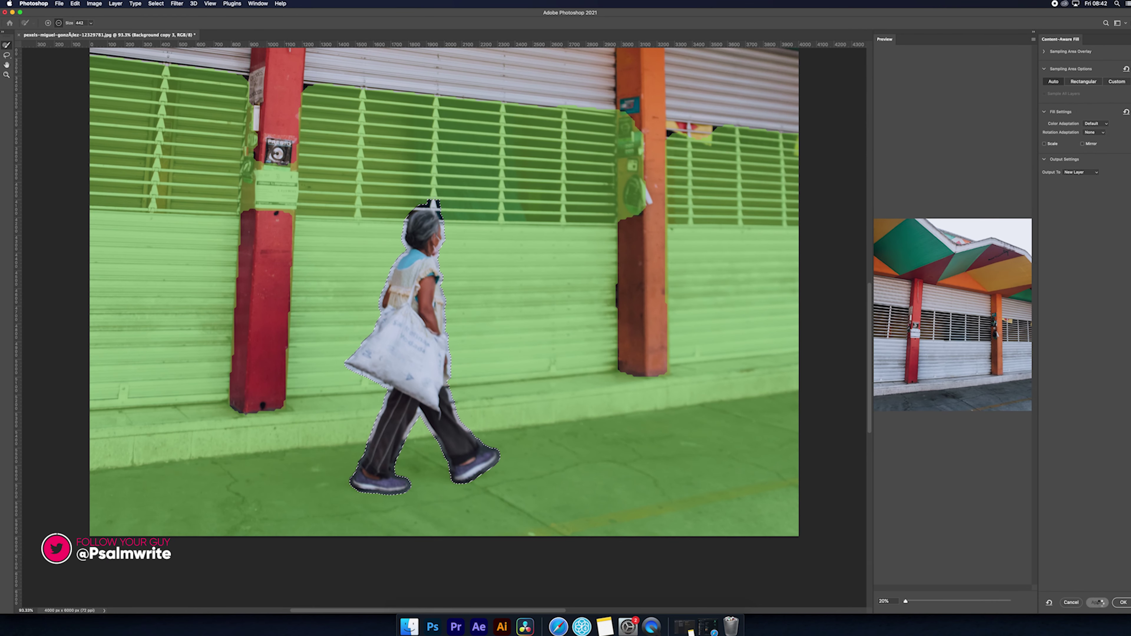
left_click(1097, 602)
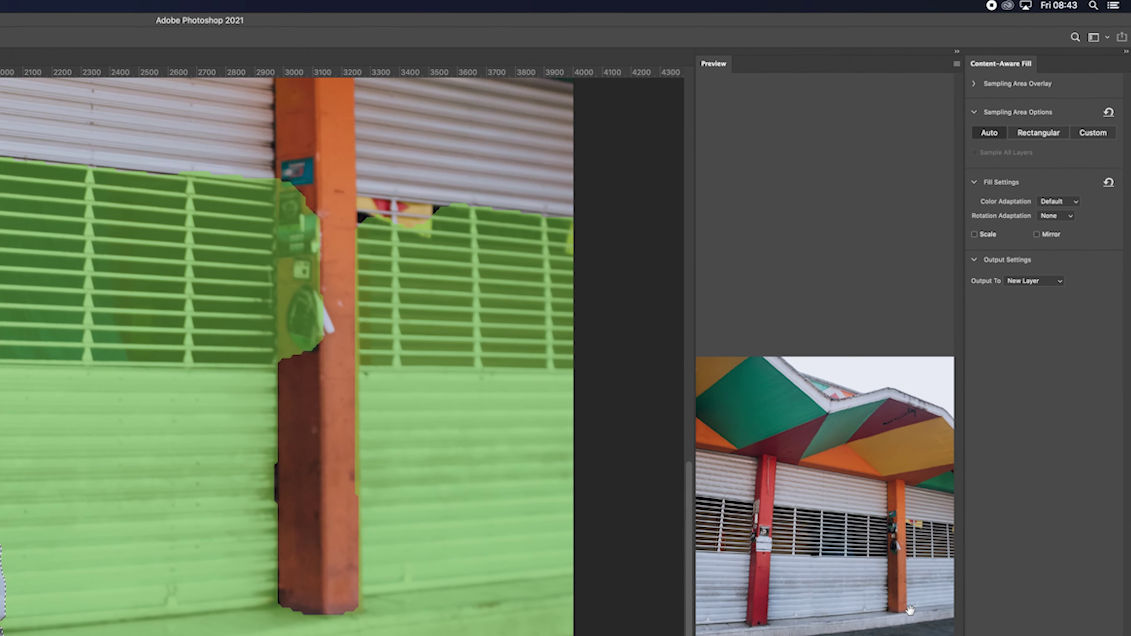
left_click(1032, 281)
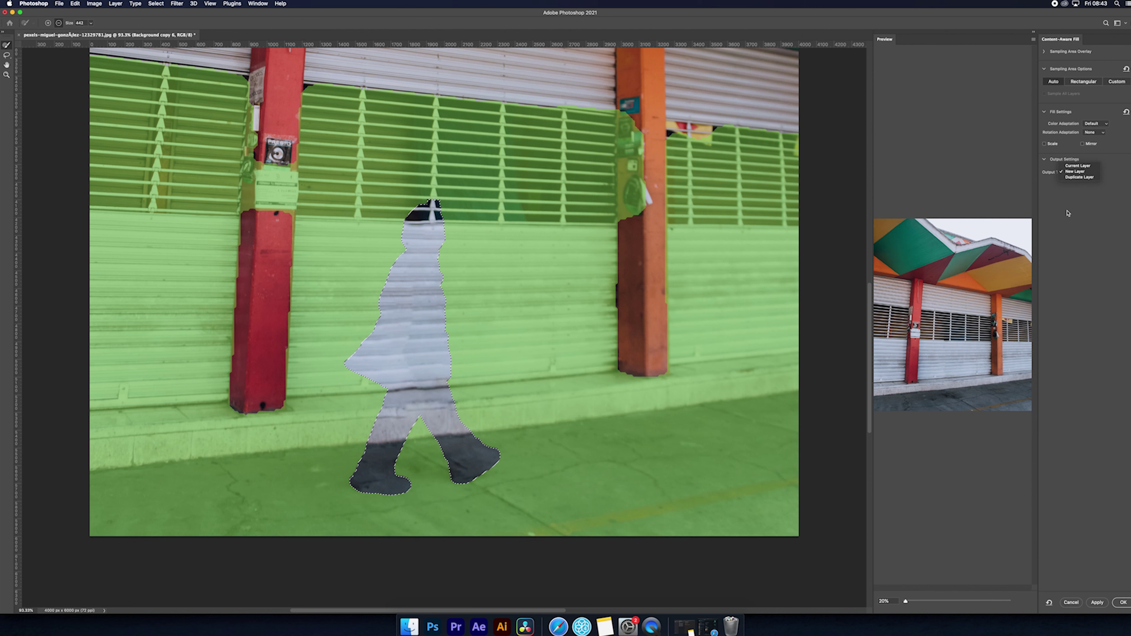
left_click(1024, 298)
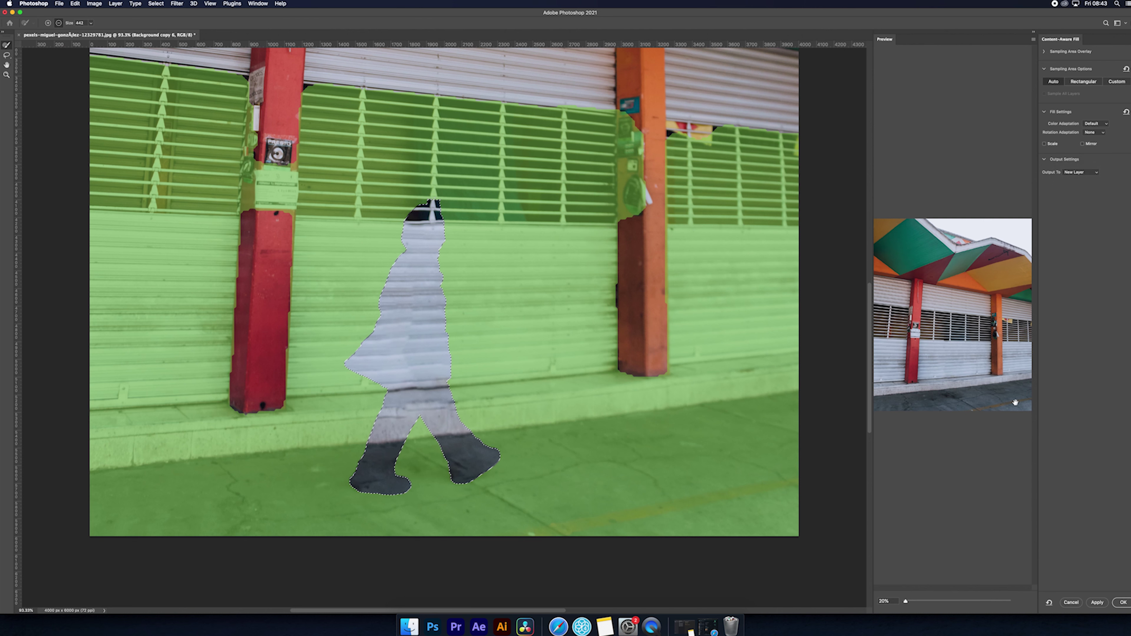
Accept the fill, zoom out to the whole photo, and deselect.
left_click(1123, 603)
scroll(504, 299, "up", 5)
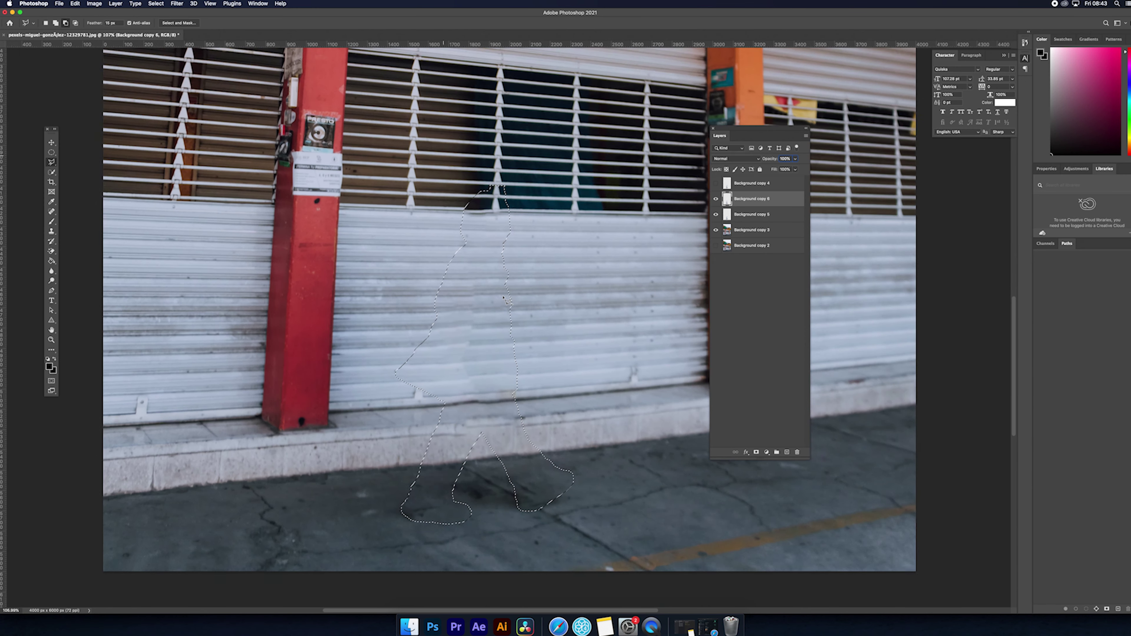
scroll(503, 297, "down", 6)
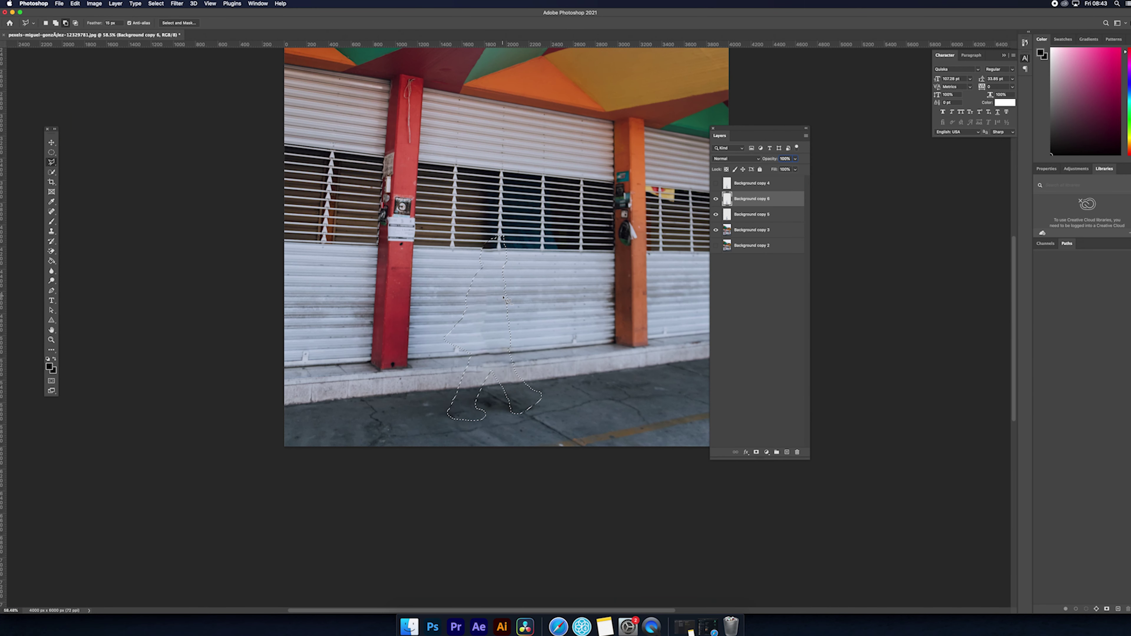
left_click_drag(508, 272, 490, 373)
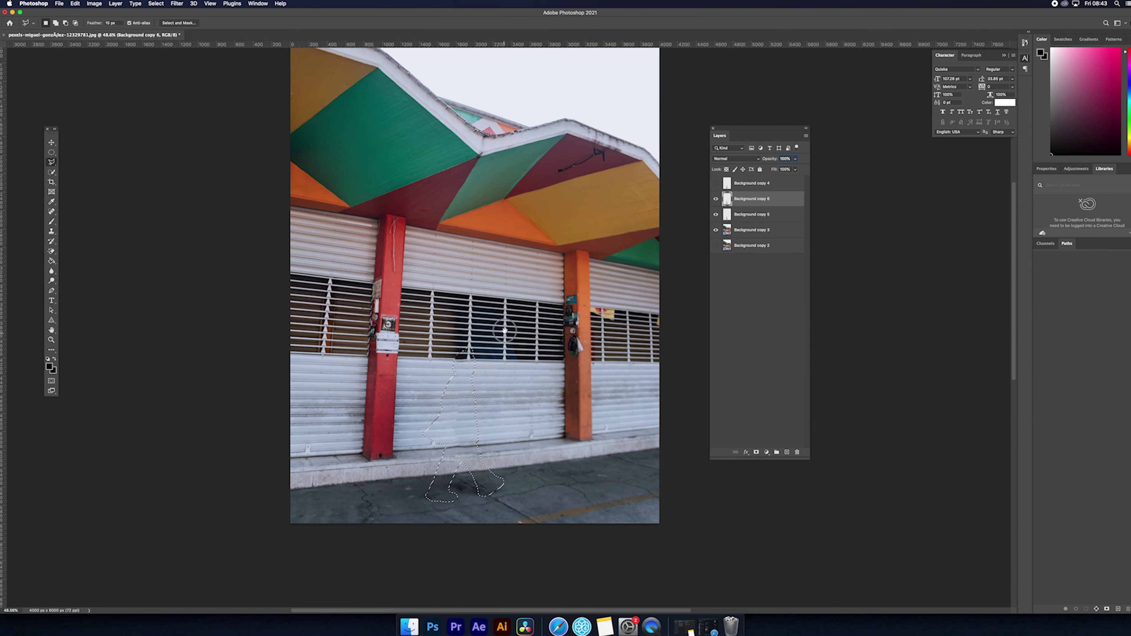
right_click(487, 370)
left_click(493, 373)
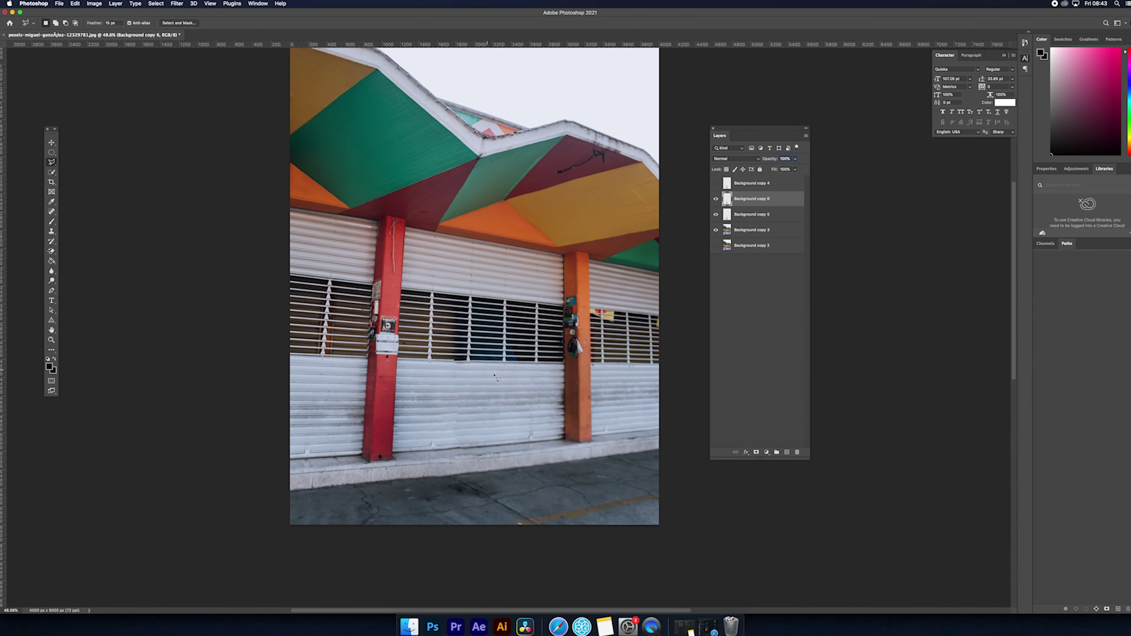
Hide Background copy 6 and copy 5 to compare the photo with and without the woman.
left_click(714, 201)
left_click(715, 216)
left_click(715, 215)
left_click(716, 217)
left_click(715, 216)
left_click(716, 216)
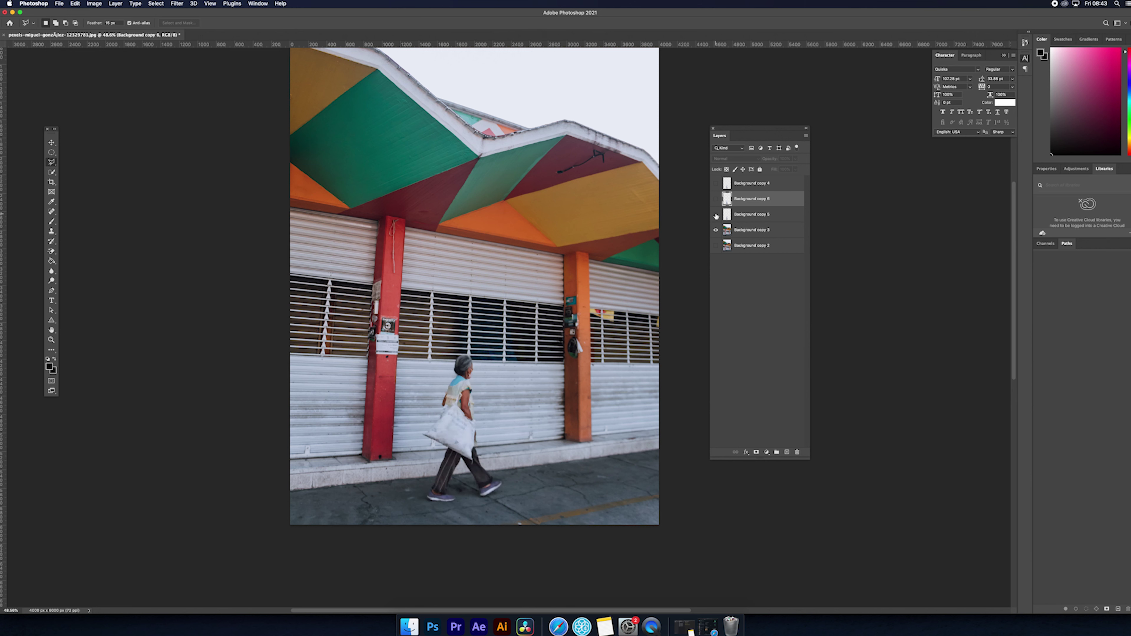